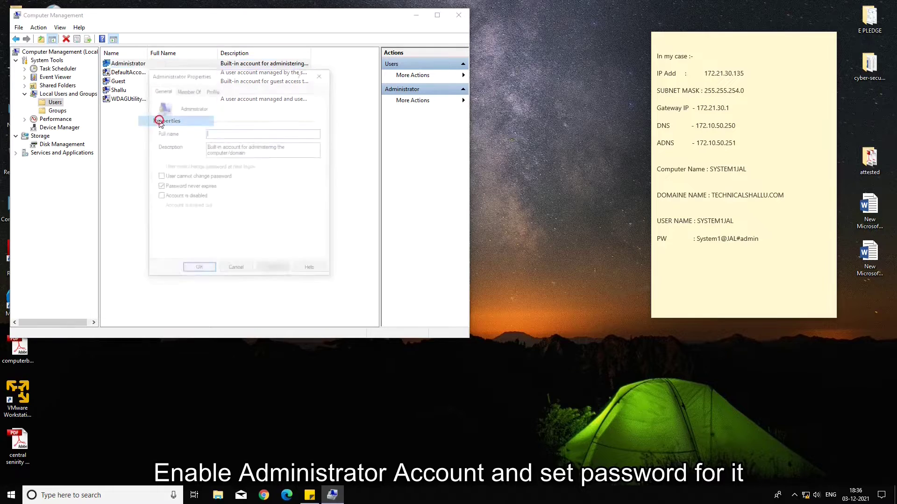
# - Check the Administrator account's group membership and close Computer Management
pyautogui.click(186, 90)
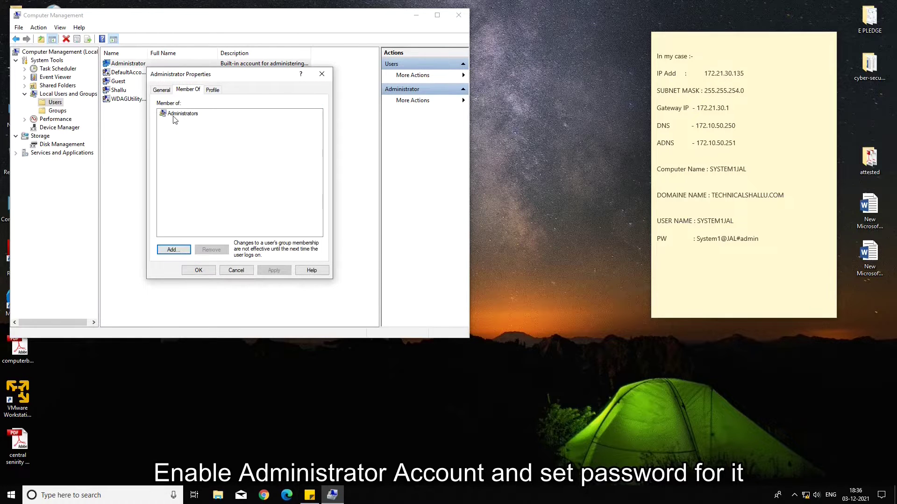
pyautogui.click(191, 271)
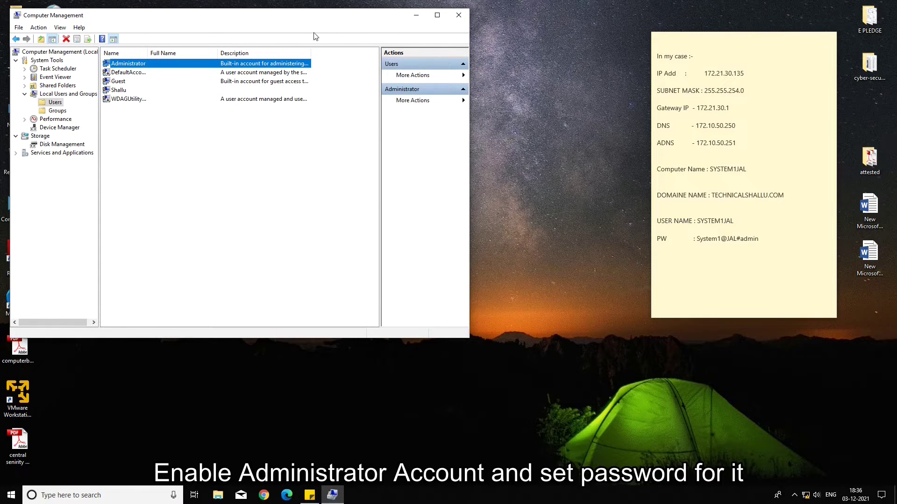
pyautogui.click(458, 15)
pyautogui.rightClick(279, 54)
pyautogui.rightClick(254, 71)
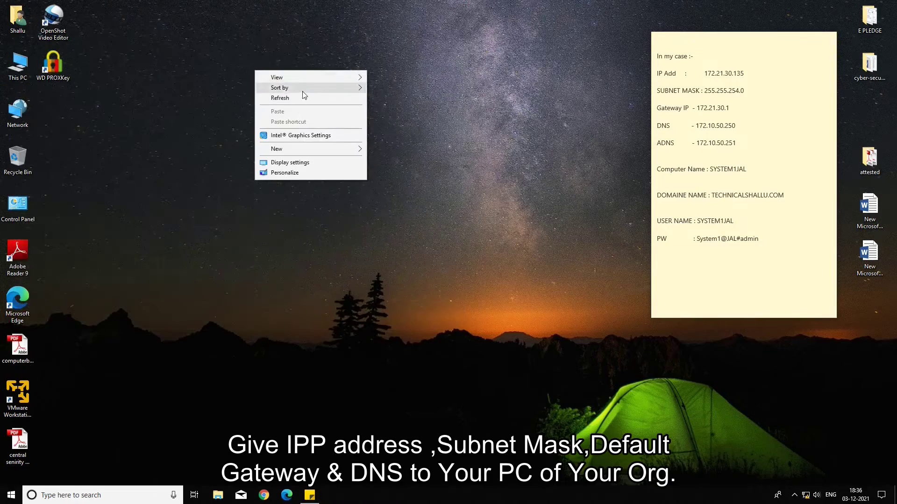
pyautogui.click(297, 98)
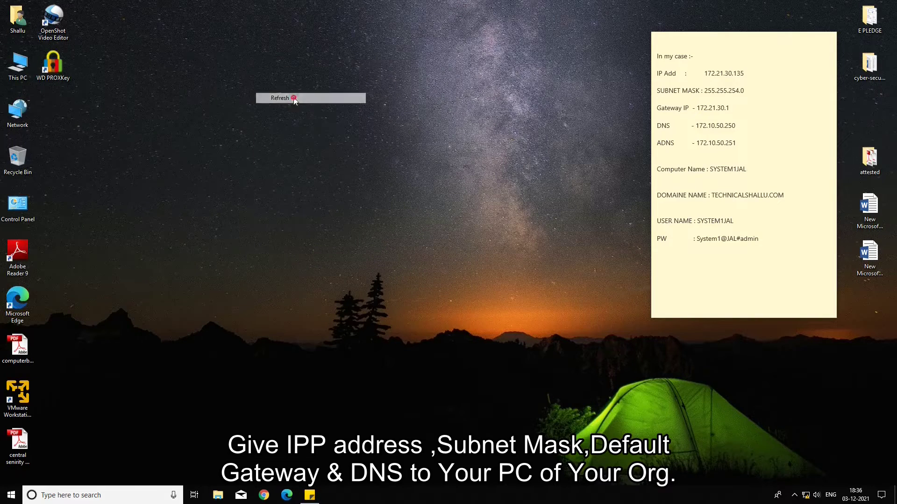
# - Open the Internet Protocol Version 4 (TCP/IPv4) properties of the Ethernet adapter from the network settings
pyautogui.click(806, 496)
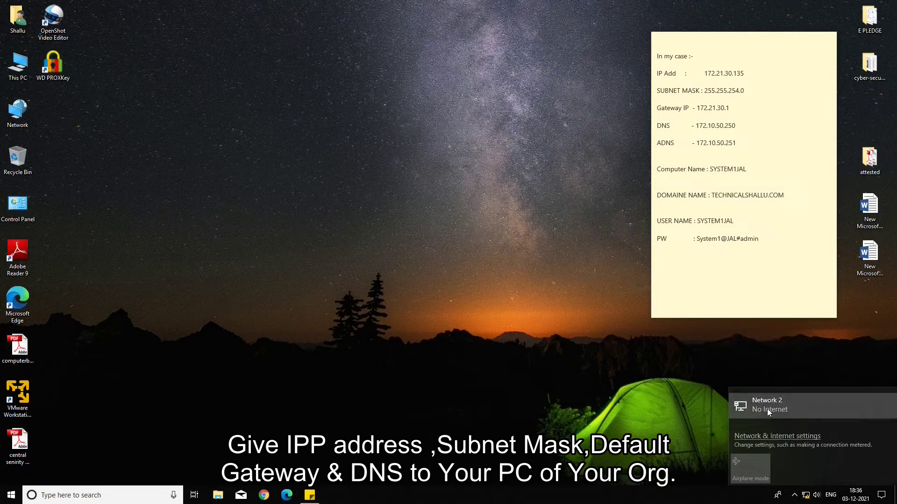
pyautogui.click(771, 436)
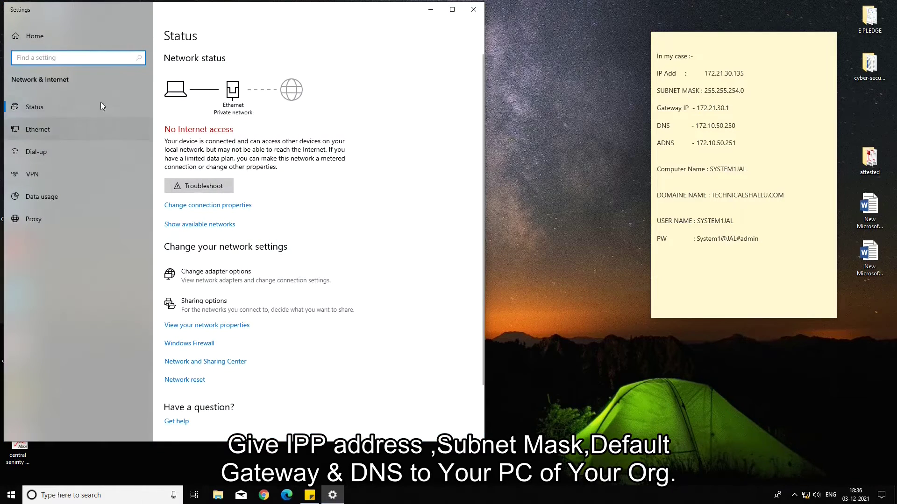
pyautogui.click(38, 129)
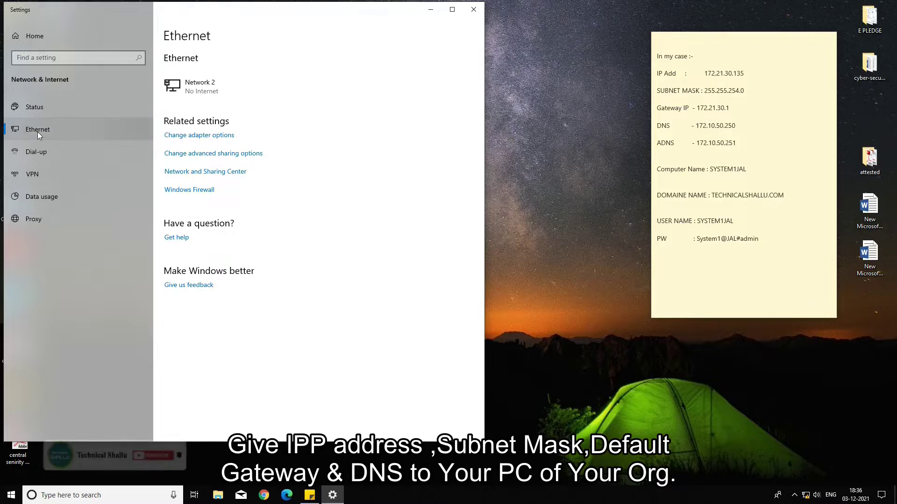
pyautogui.click(36, 132)
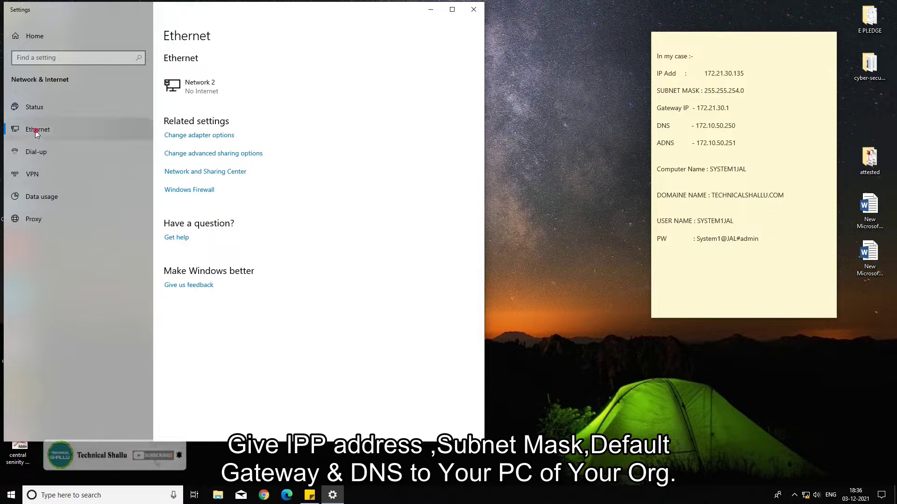
pyautogui.click(192, 137)
pyautogui.click(260, 148)
pyautogui.rightClick(260, 149)
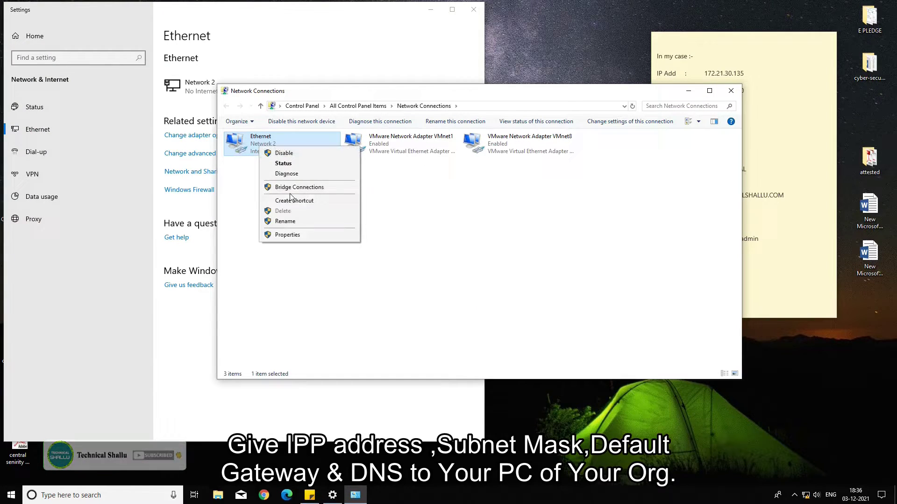
pyautogui.click(285, 233)
pyautogui.doubleClick(312, 236)
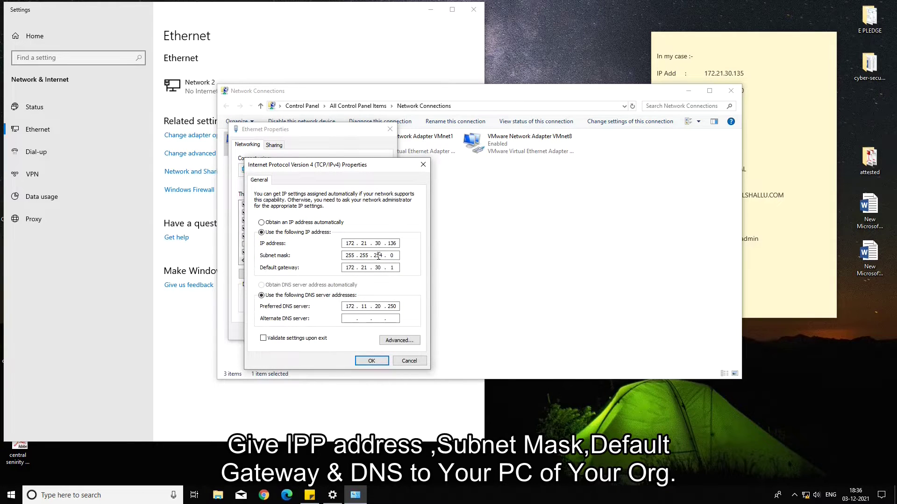
# - Change the Ethernet adapter's DNS server address to 172.20.11.250 in the advanced TCP/IP settings
pyautogui.click(398, 341)
pyautogui.click(293, 188)
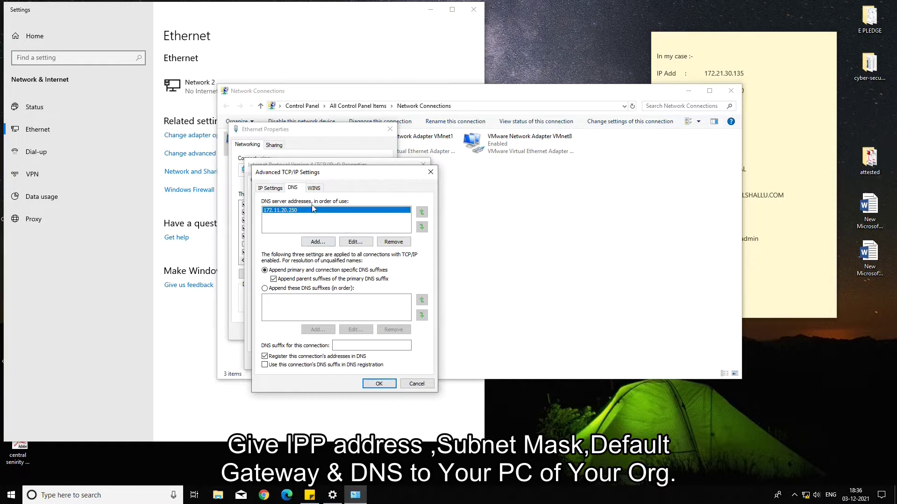
pyautogui.click(347, 241)
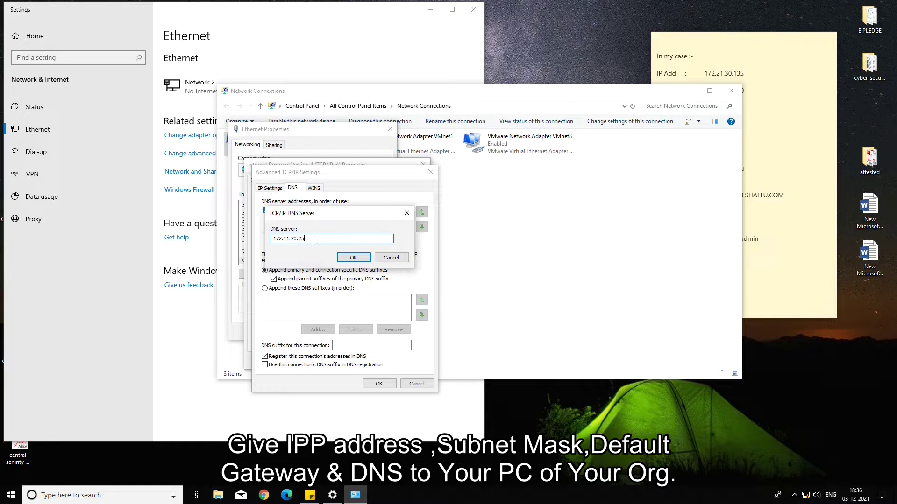
pyautogui.press('BackSpace')
pyautogui.press('BackSpace')
pyautogui.press('BackSpace')
pyautogui.press('BackSpace')
pyautogui.press('BackSpace')
pyautogui.press('BackSpace')
pyautogui.press('BackSpace')
pyautogui.press('BackSpace')
pyautogui.press('BackSpace')
pyautogui.press('BackSpace')
pyautogui.press('BackSpace')
pyautogui.write('172.')
pyautogui.press('super+r')
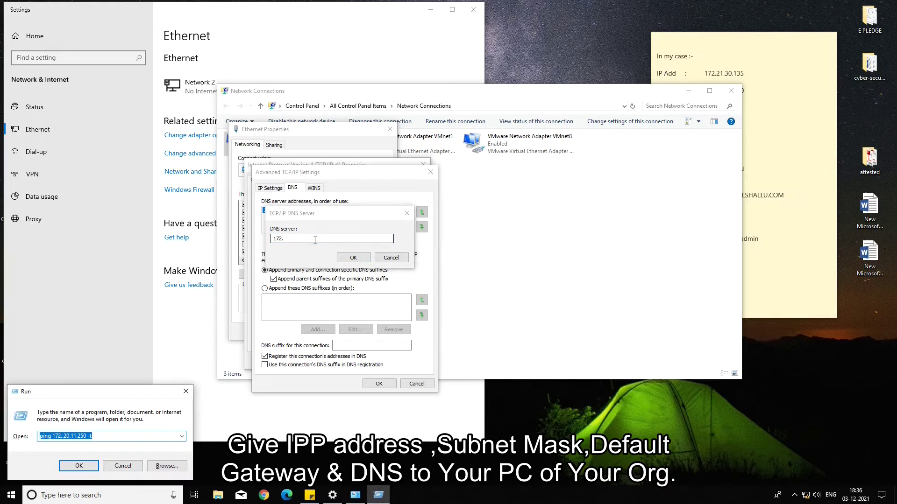
pyautogui.click(185, 391)
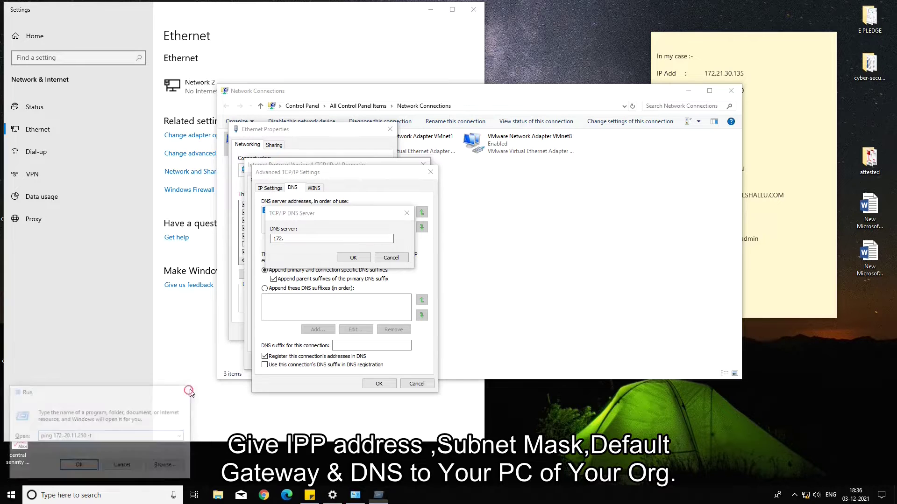
pyautogui.click(292, 239)
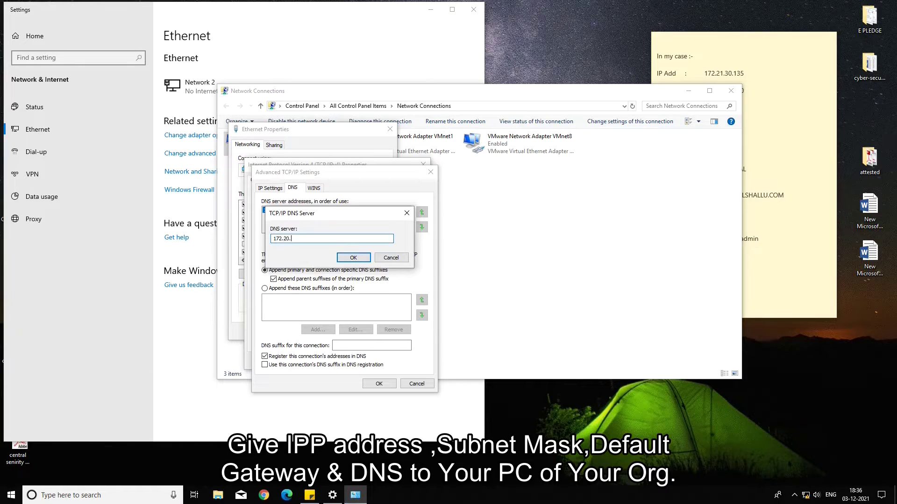
pyautogui.write('20.11.250')
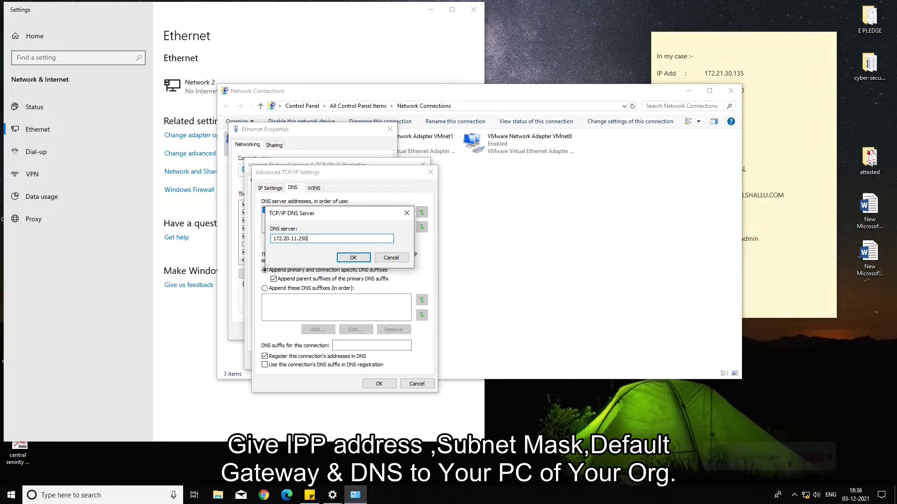
pyautogui.click(341, 261)
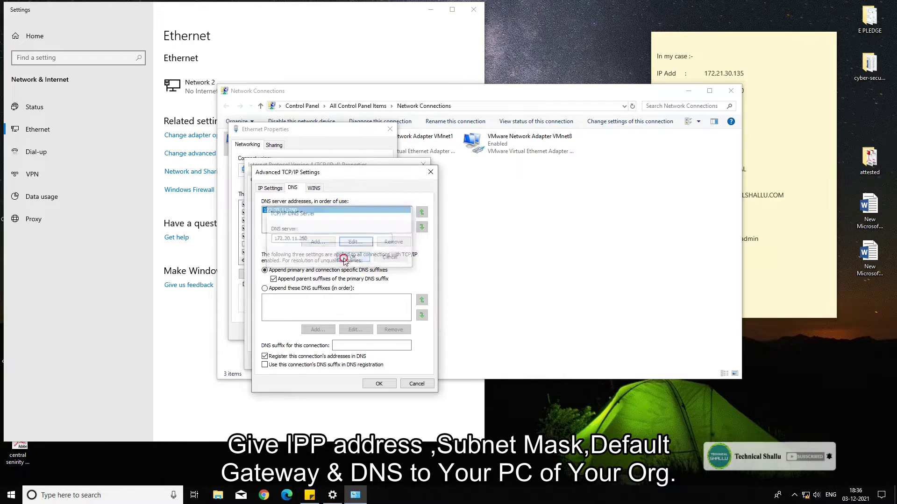
# - Save the Ethernet adapter's IPv4 configuration and close all the network settings windows
pyautogui.click(379, 384)
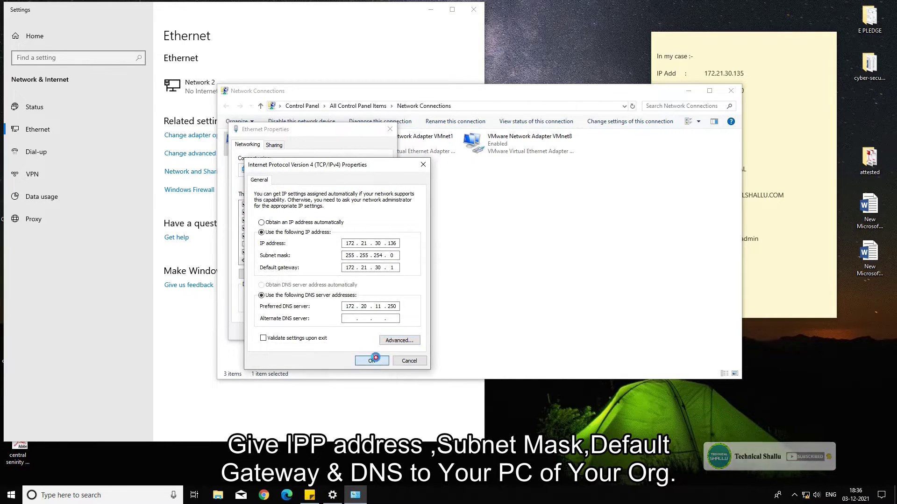
pyautogui.click(371, 360)
pyautogui.click(343, 334)
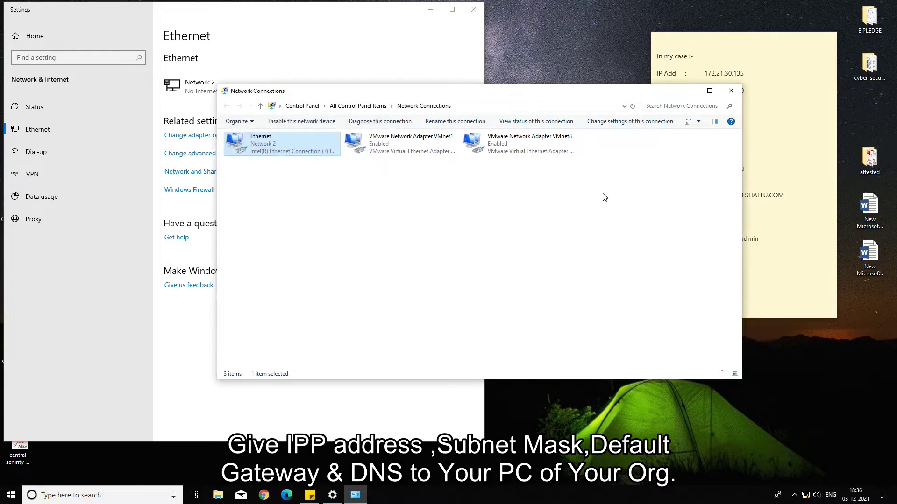
pyautogui.click(731, 91)
pyautogui.click(473, 9)
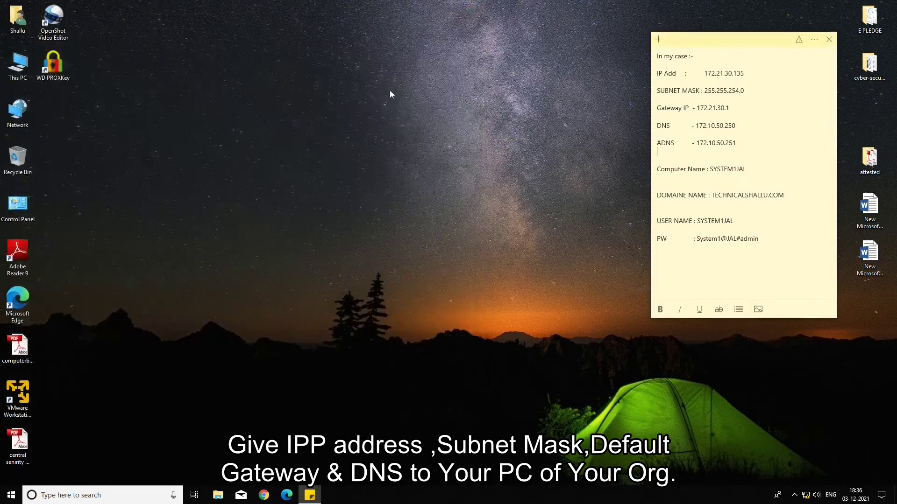
pyautogui.rightClick(389, 91)
pyautogui.rightClick(378, 107)
pyautogui.click(405, 135)
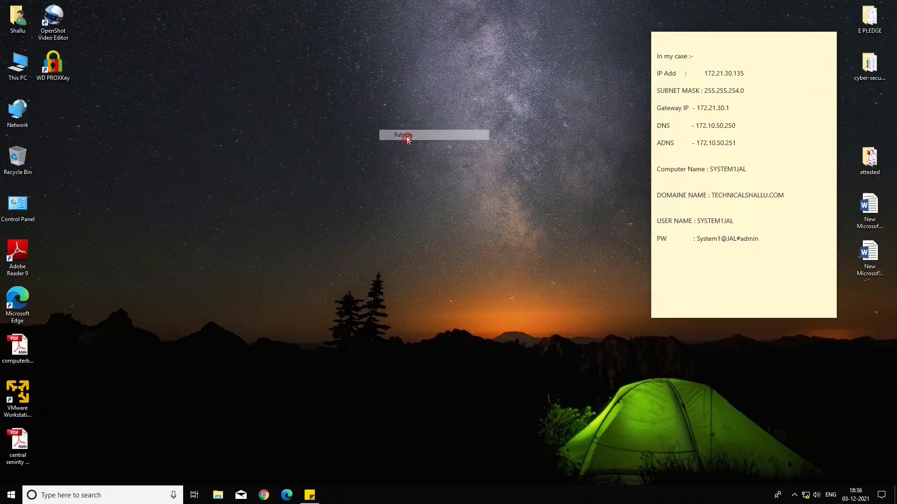
# - Try to run the saved continuous ping command for the DNS server, adding an extra space before -t
pyautogui.press('super+r')
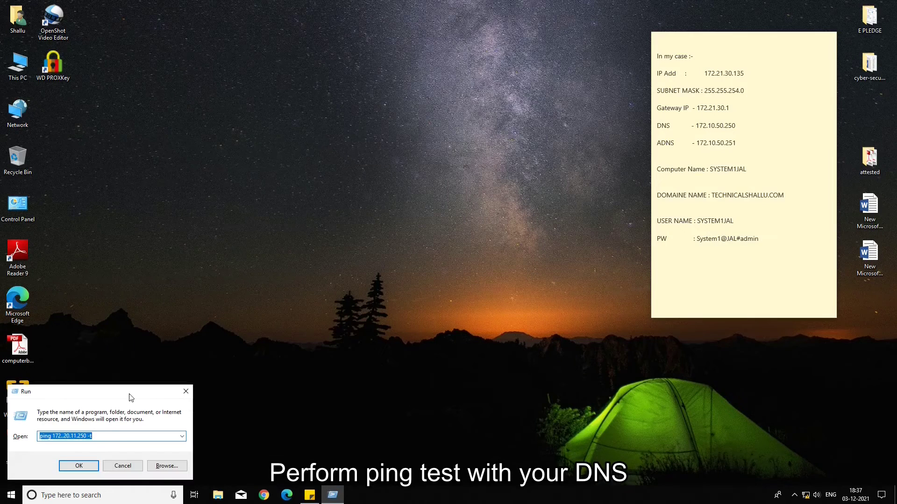
pyautogui.click(84, 467)
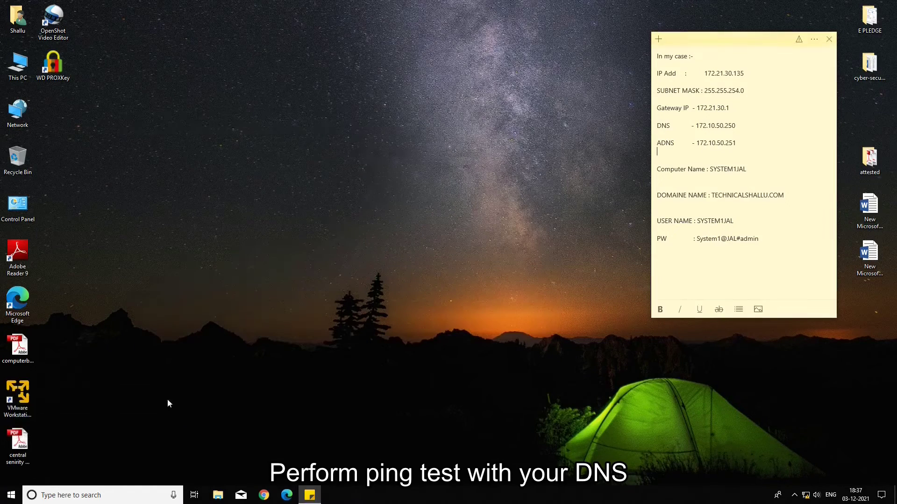
pyautogui.rightClick(184, 255)
pyautogui.press('super+r')
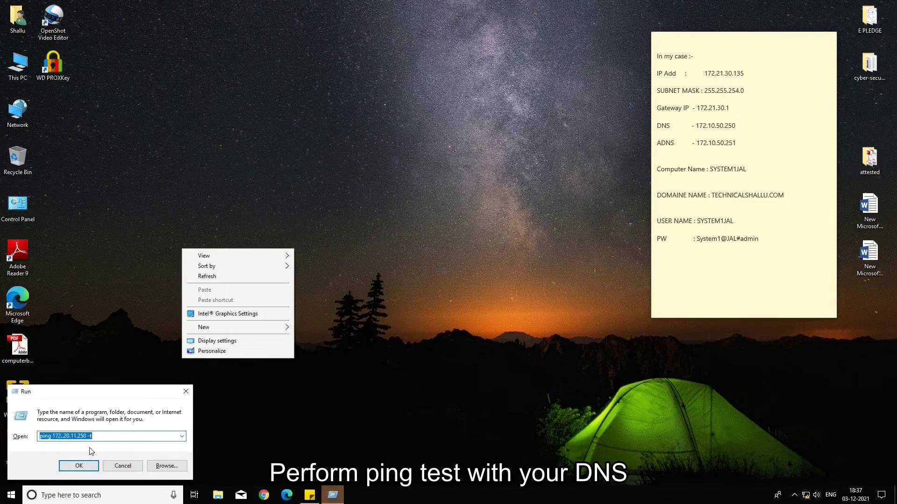
pyautogui.click(90, 438)
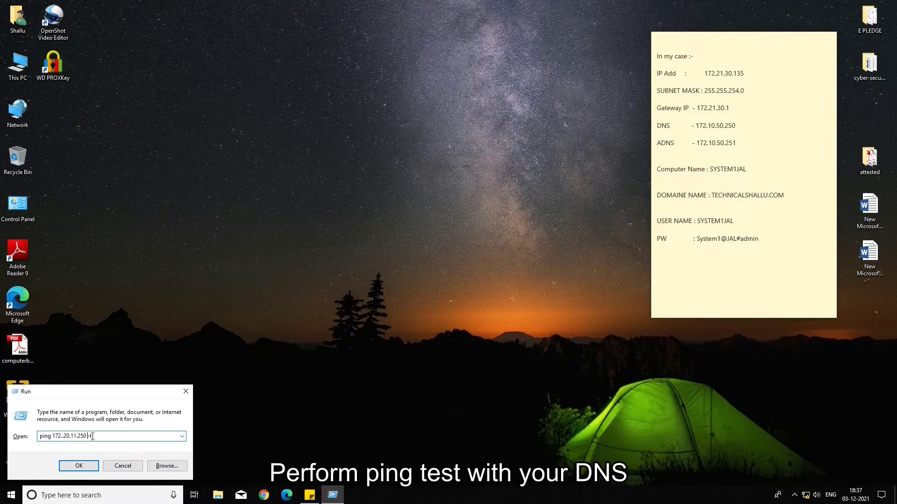
pyautogui.click(80, 465)
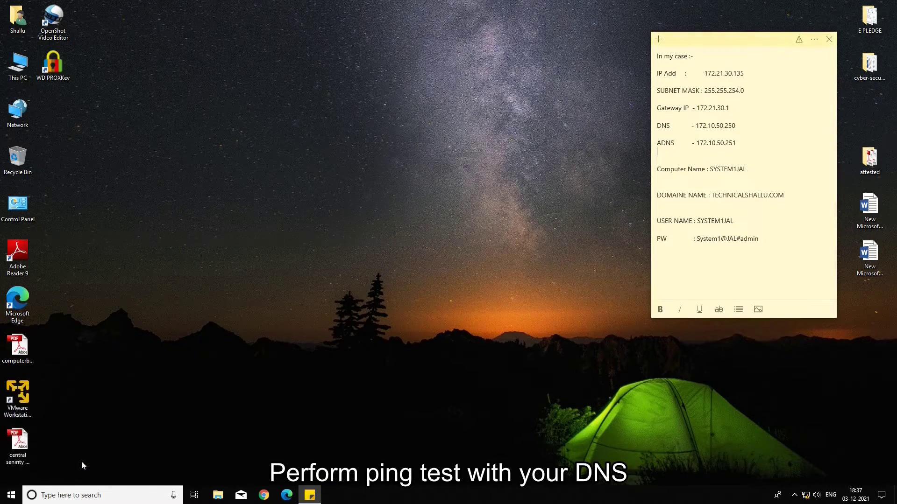
# - Remove the duplicate dot from the ping command, test 172.20.11.250 with -t, and close the ping output
pyautogui.press('super+r')
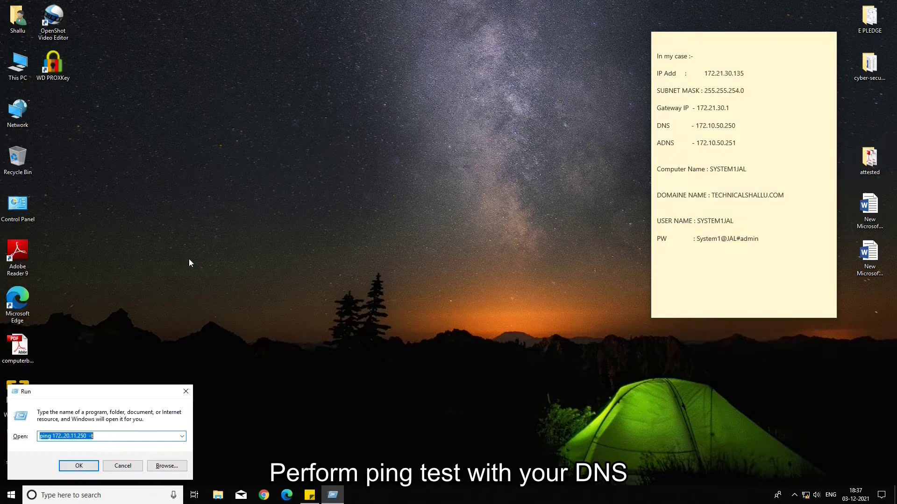
pyautogui.click(65, 438)
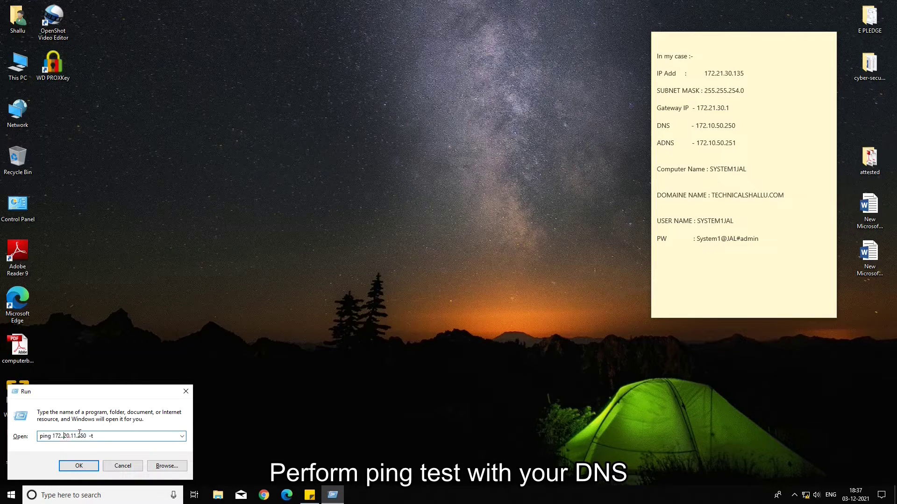
pyautogui.press('BackSpace')
pyautogui.click(74, 463)
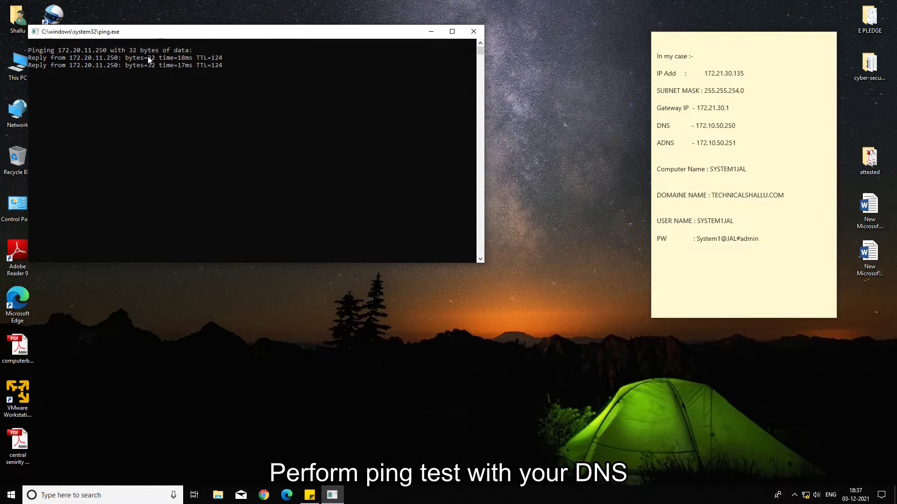
pyautogui.click(473, 31)
pyautogui.rightClick(293, 85)
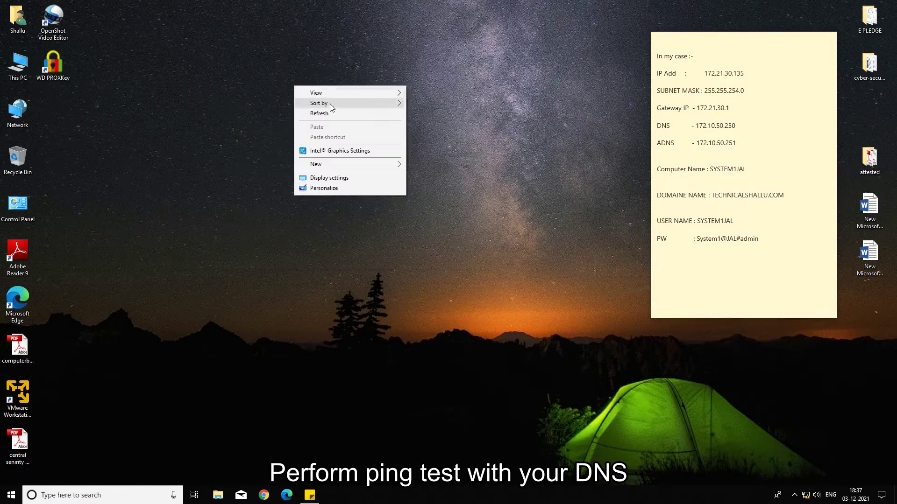
pyautogui.rightClick(287, 100)
pyautogui.click(313, 127)
pyautogui.rightClick(280, 113)
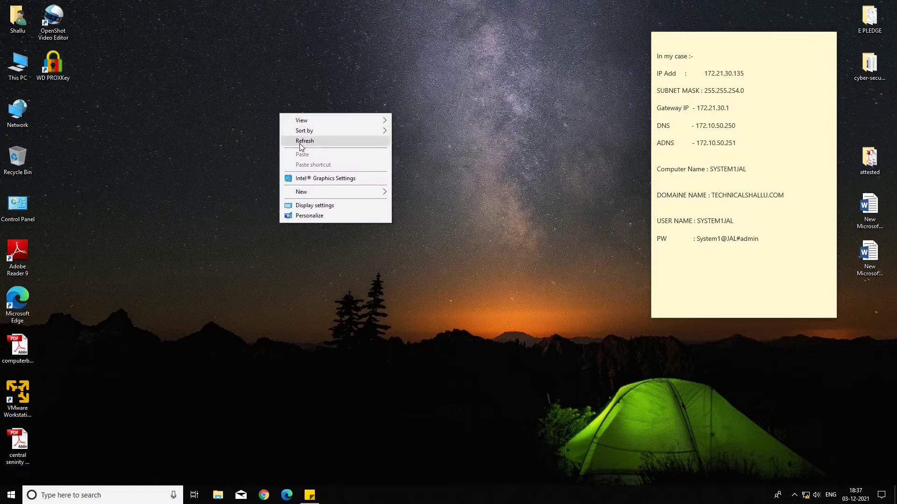
pyautogui.click(301, 139)
# - Open This PC's system properties and arrange the System window beside the sticky note so both are fully readable
pyautogui.rightClick(16, 70)
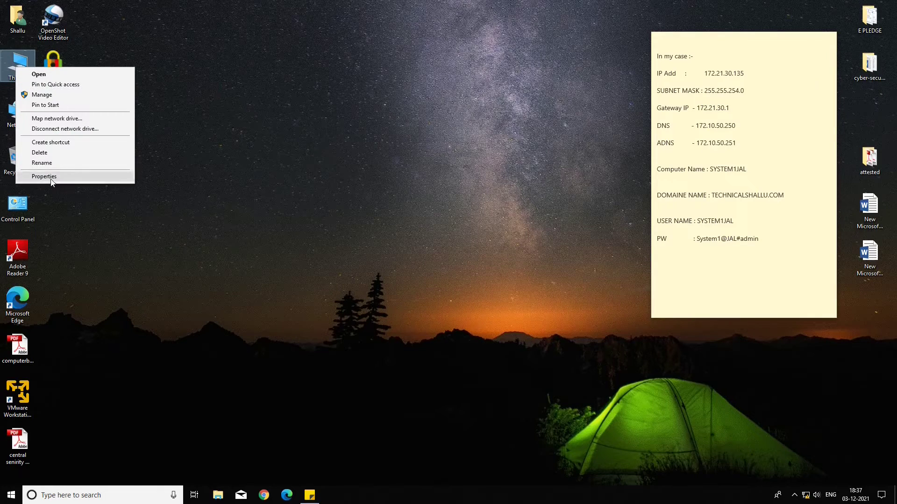
pyautogui.click(80, 178)
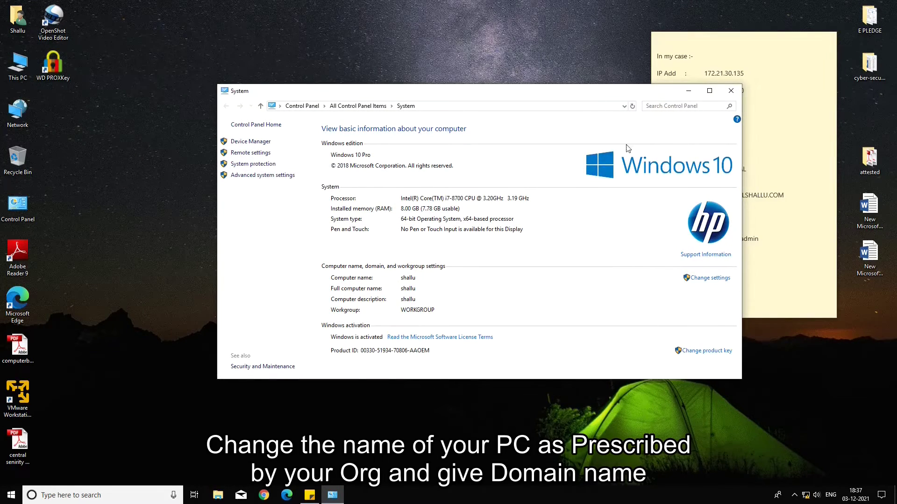
pyautogui.moveTo(586, 97); pyautogui.dragTo(456, 60)
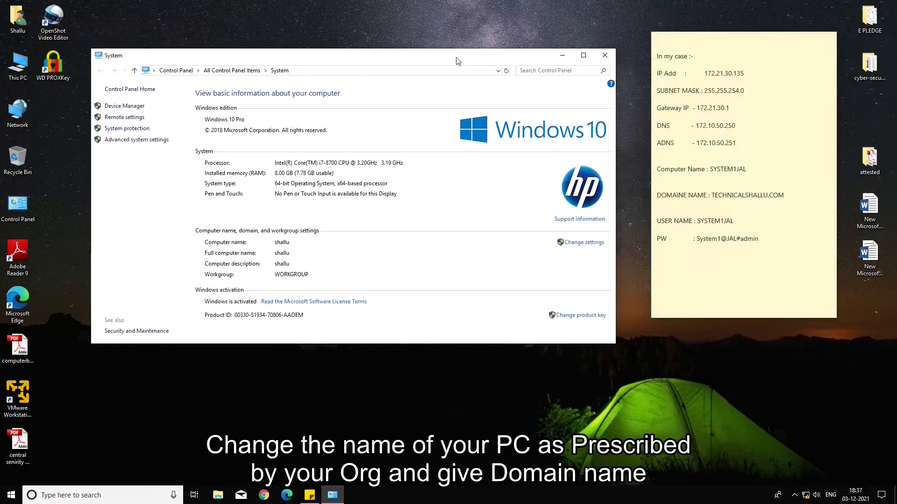
pyautogui.click(725, 49)
pyautogui.moveTo(763, 43); pyautogui.dragTo(802, 42)
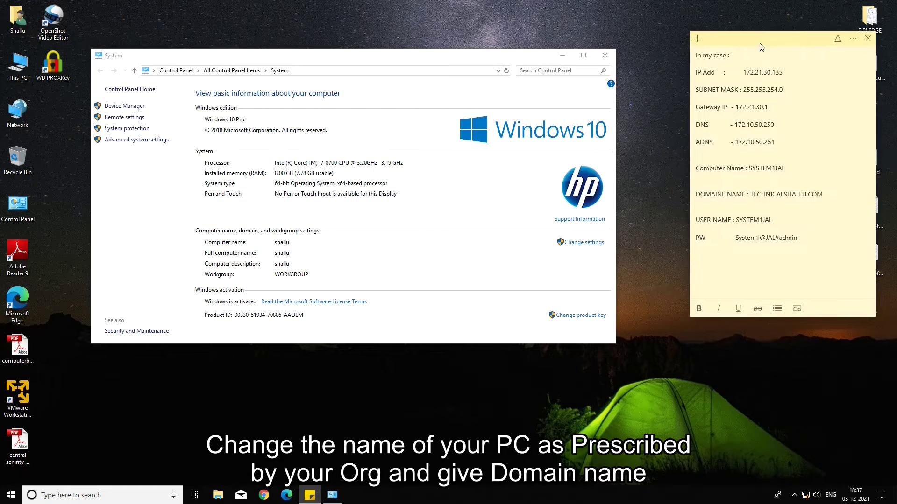
# - Open the computer name settings and replace the computer description with SYSTEM1JAL, copied from the sticky note
pyautogui.moveTo(437, 51); pyautogui.dragTo(464, 17)
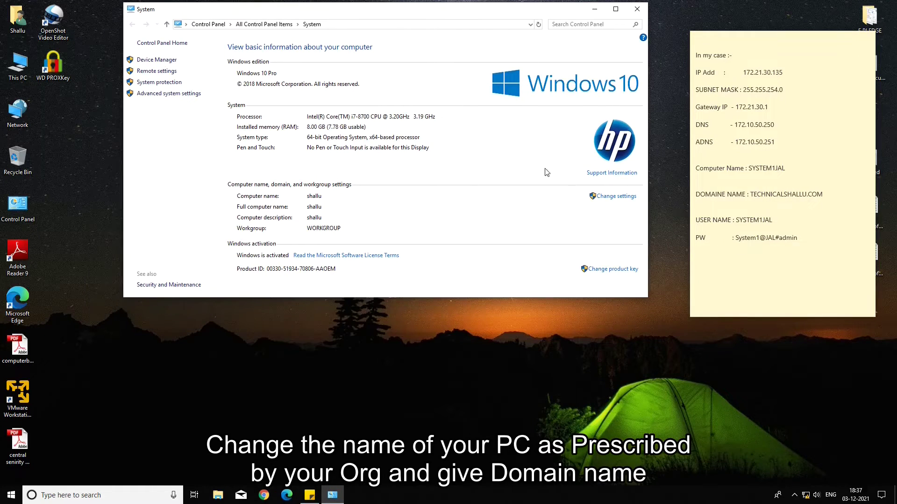
pyautogui.click(614, 197)
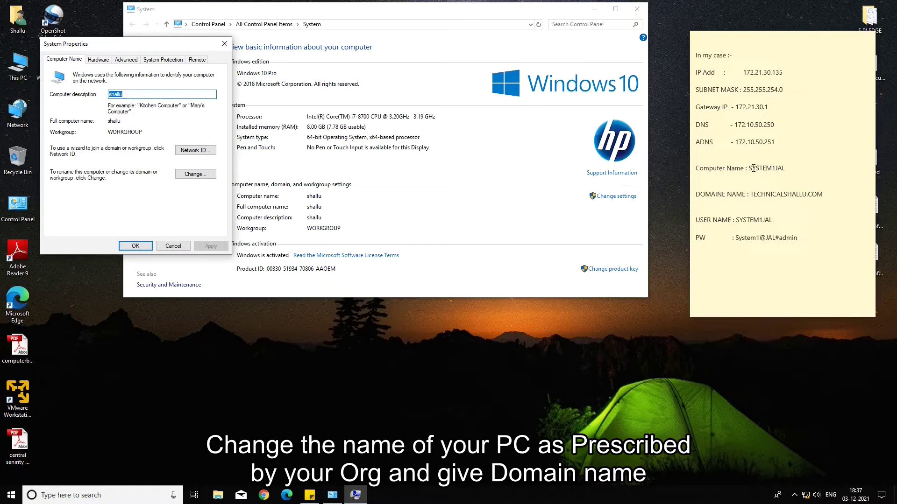
pyautogui.moveTo(749, 169); pyautogui.dragTo(789, 169)
pyautogui.hotkey('ctrl', 'c')
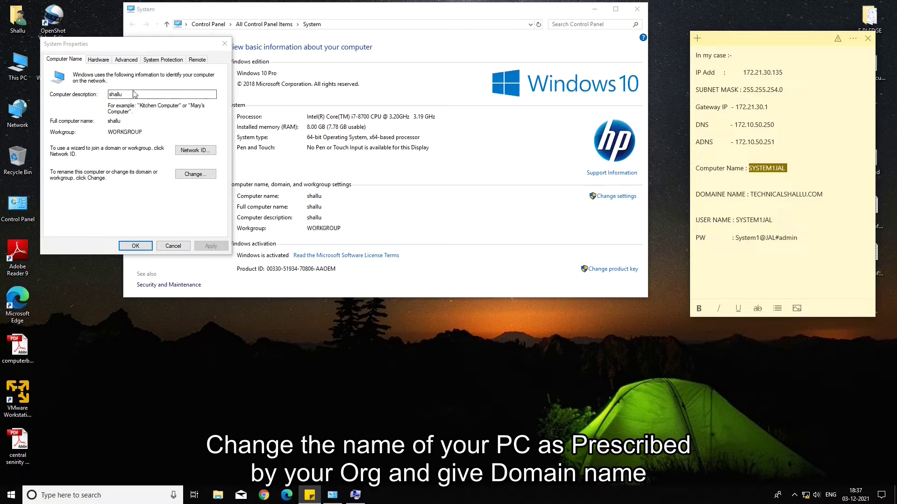
pyautogui.click(67, 100)
pyautogui.hotkey('ctrl', 'v')
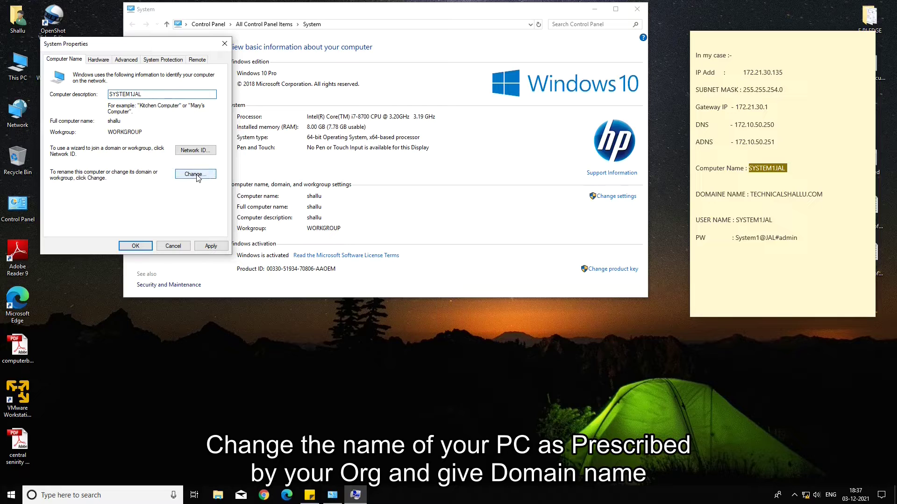
# - Copy the new computer description and use it to rename the computer as SYSTEM1JAL
pyautogui.moveTo(148, 94); pyautogui.dragTo(81, 102)
pyautogui.hotkey('ctrl', 'c')
pyautogui.click(196, 175)
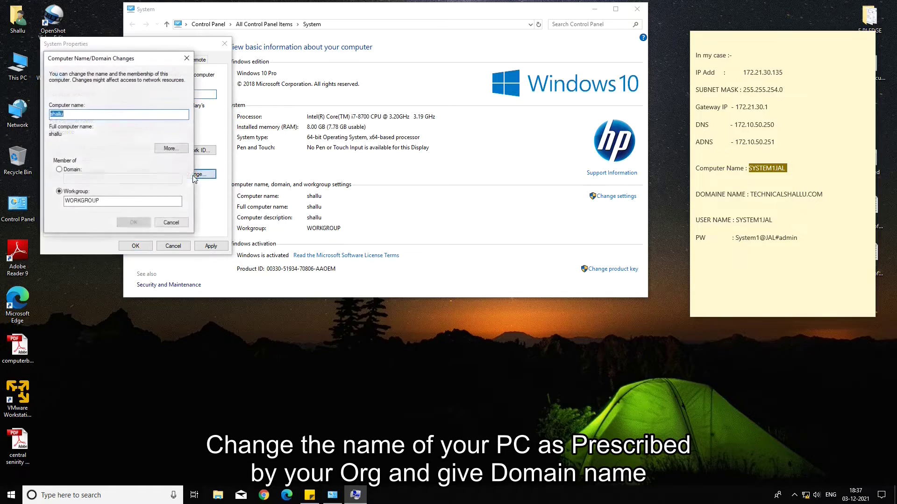
pyautogui.hotkey('ctrl', 'v')
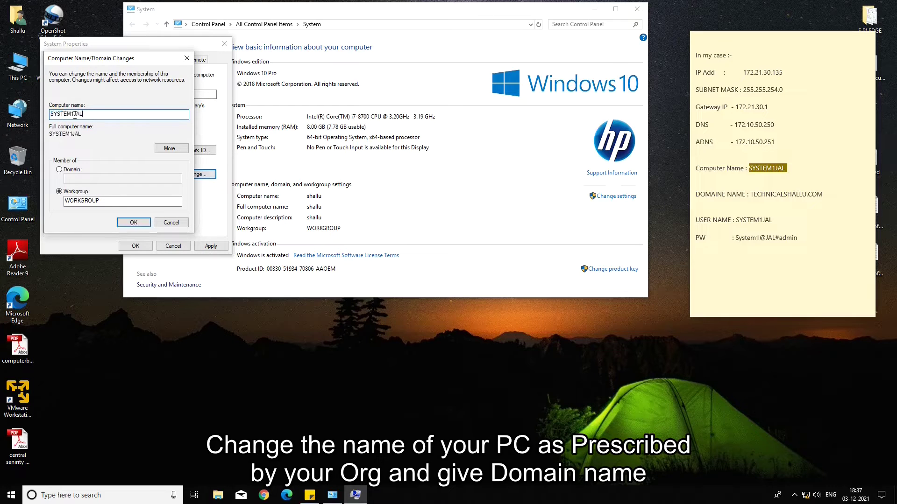
# - Make the computer a member of the domain TECHNICALSHALLU.COM given in the sticky note and submit the change
pyautogui.click(60, 170)
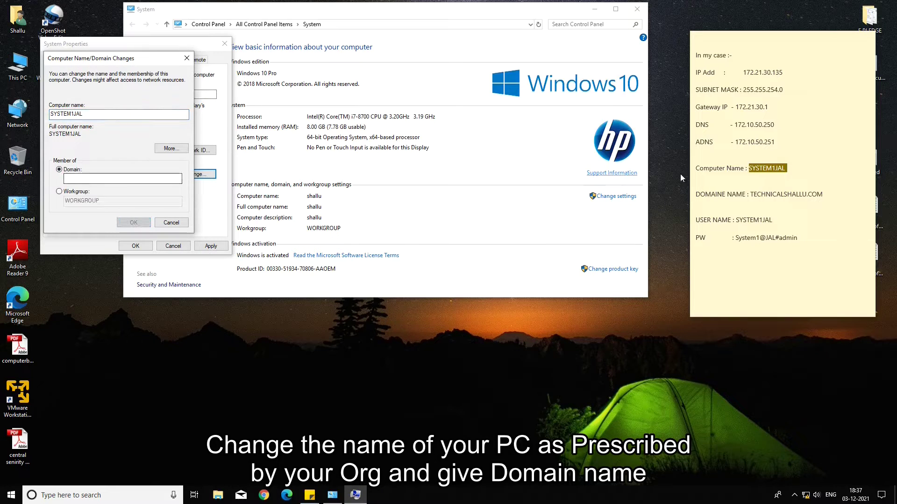
pyautogui.click(751, 196)
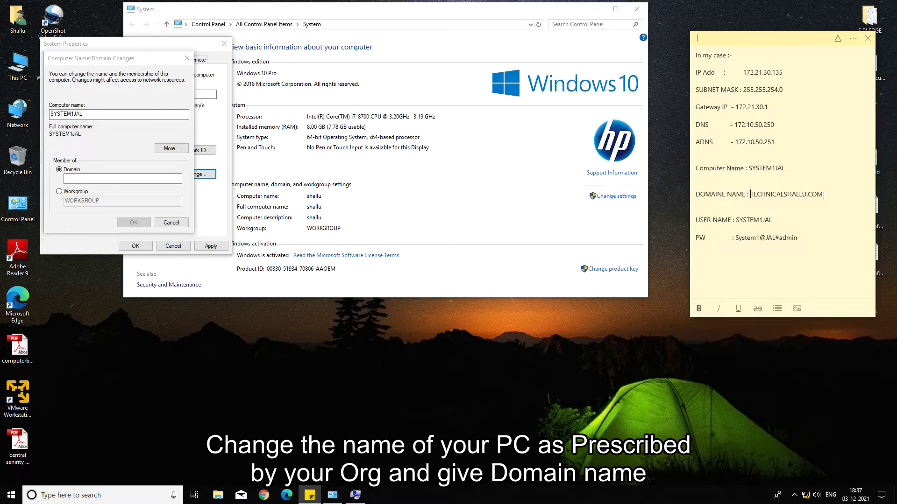
pyautogui.moveTo(826, 195); pyautogui.dragTo(755, 196)
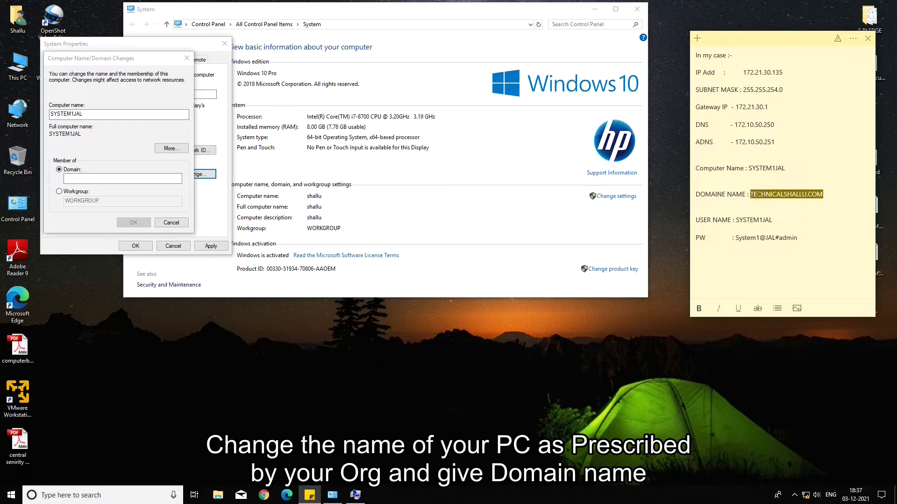
pyautogui.click(76, 180)
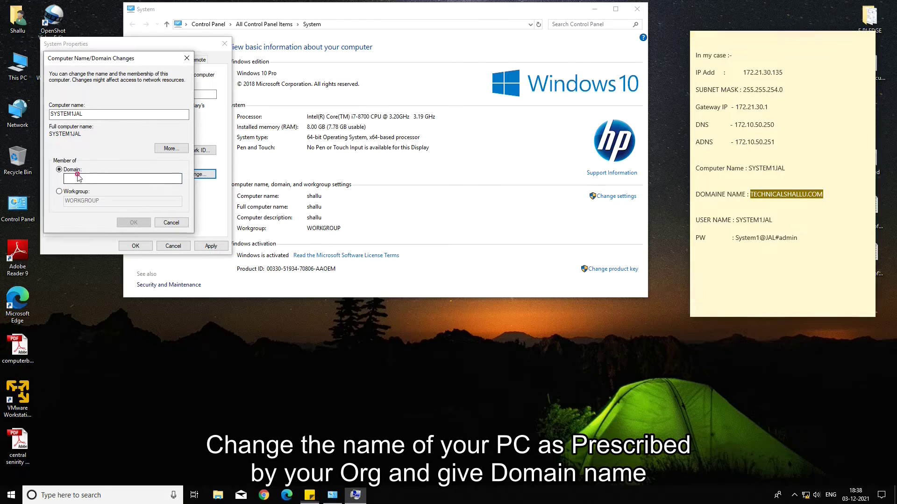
pyautogui.write('TECHNICALSHALLU.COM')
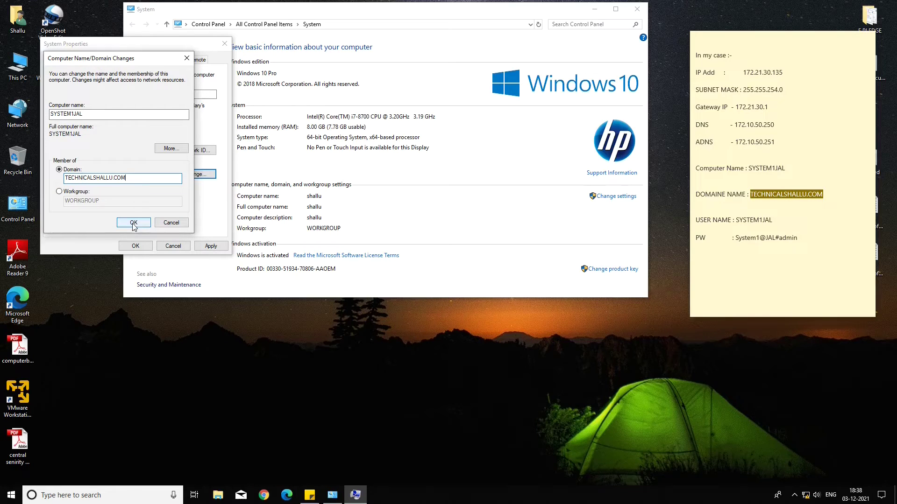
pyautogui.click(133, 224)
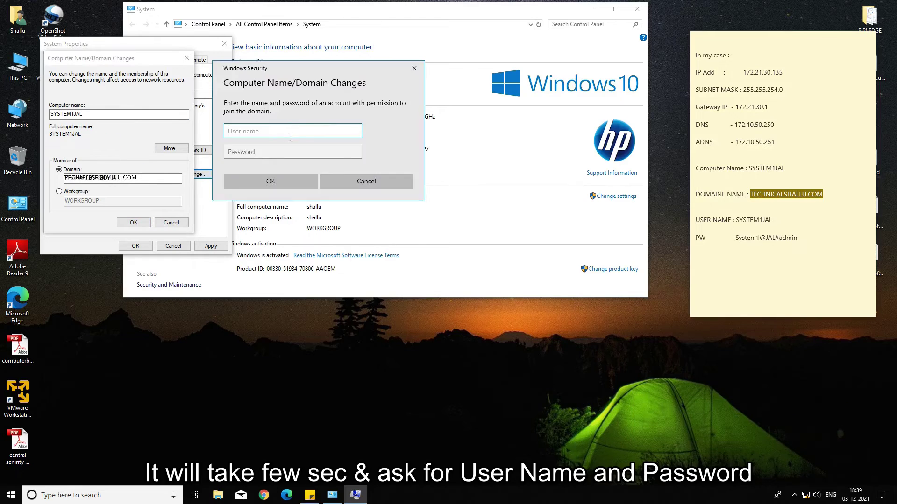
# - Fill in SYSTEM1JAL from the sticky note as the user name of the account permitted to join the domain
pyautogui.click(788, 211)
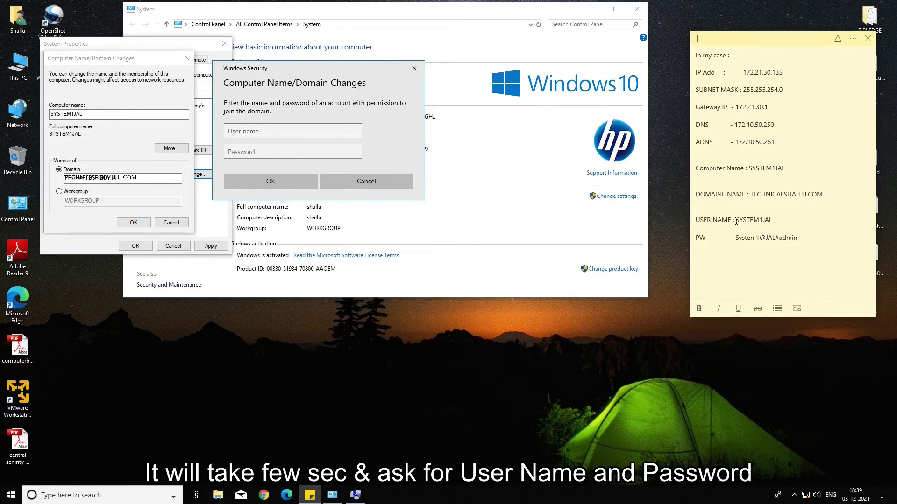
pyautogui.moveTo(736, 222)
pyautogui.mouseDown()
pyautogui.moveTo(771, 223)
pyautogui.moveTo(739, 221)
pyautogui.mouseUp()
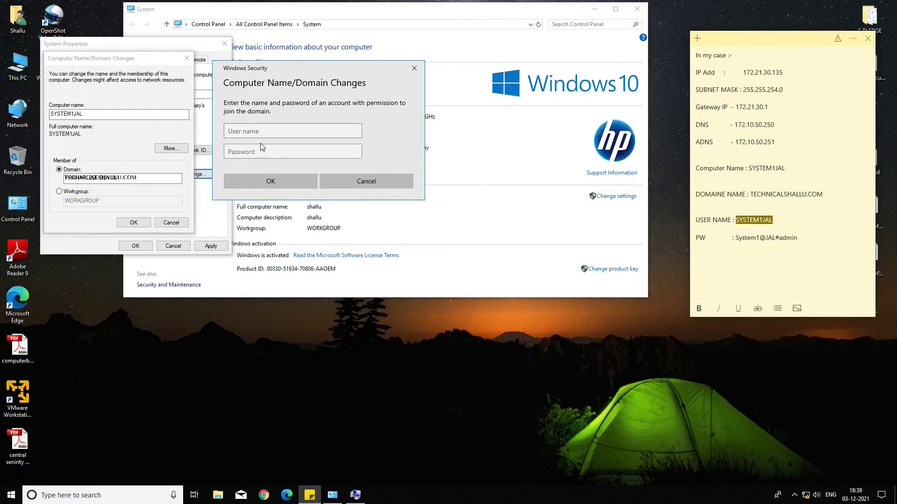
pyautogui.click(255, 132)
pyautogui.hotkey('ctrl', 'v')
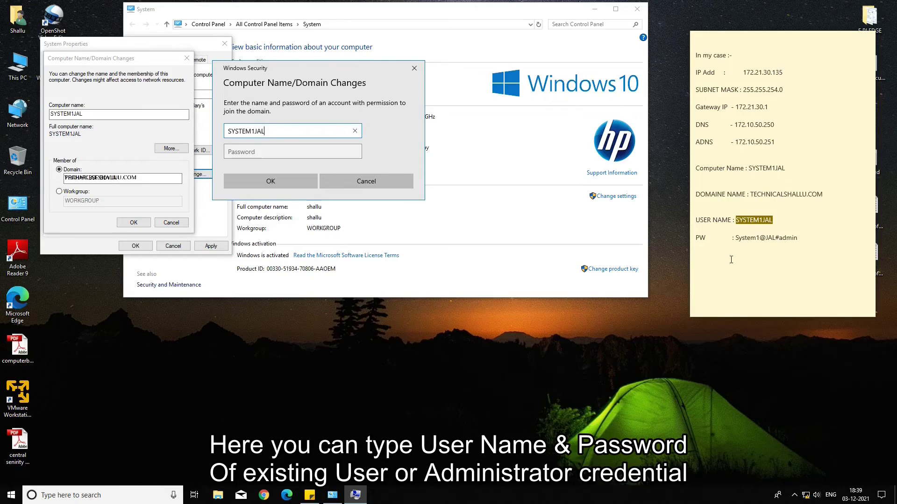
# - Enter the account password from the sticky note, submit the credentials to join the domain, and dismiss the welcome message
pyautogui.click(737, 240)
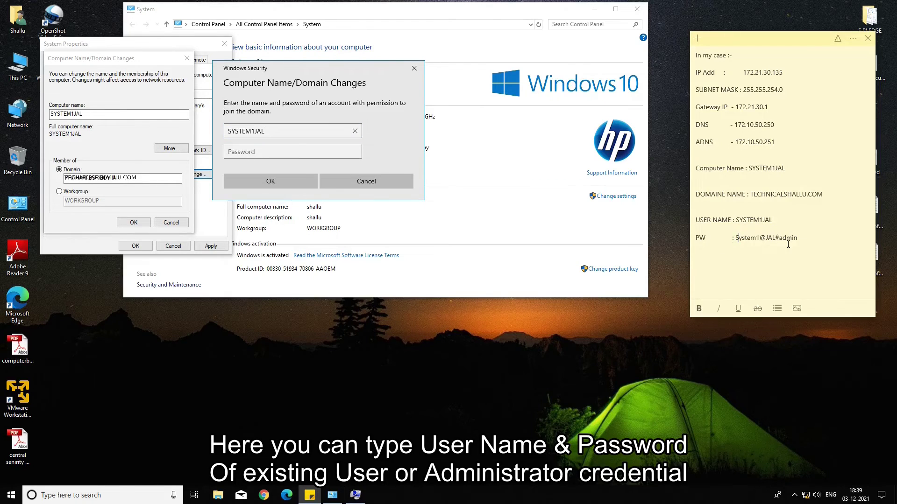
pyautogui.moveTo(798, 239); pyautogui.dragTo(735, 238)
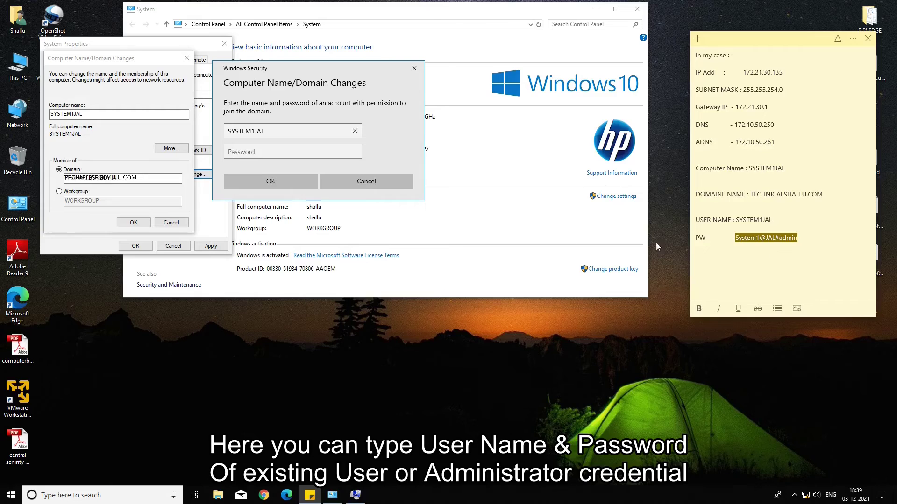
pyautogui.click(245, 153)
pyautogui.hotkey('ctrl', 'v')
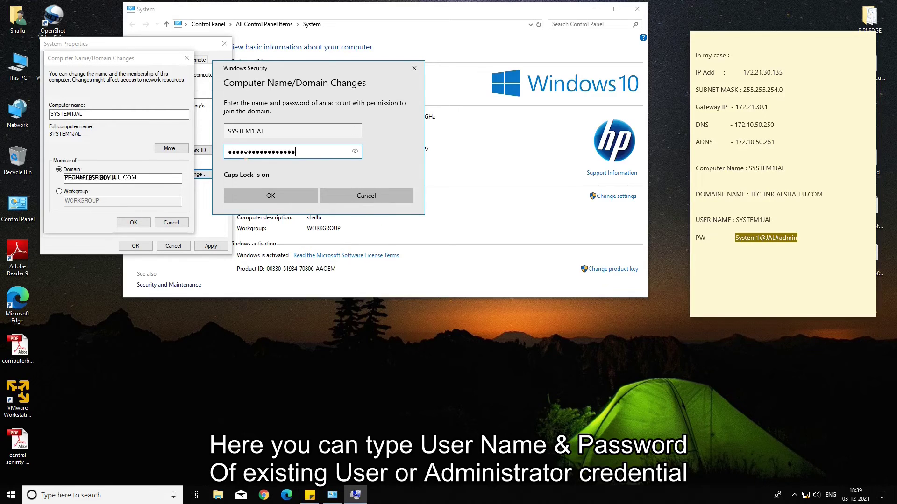
pyautogui.click(288, 195)
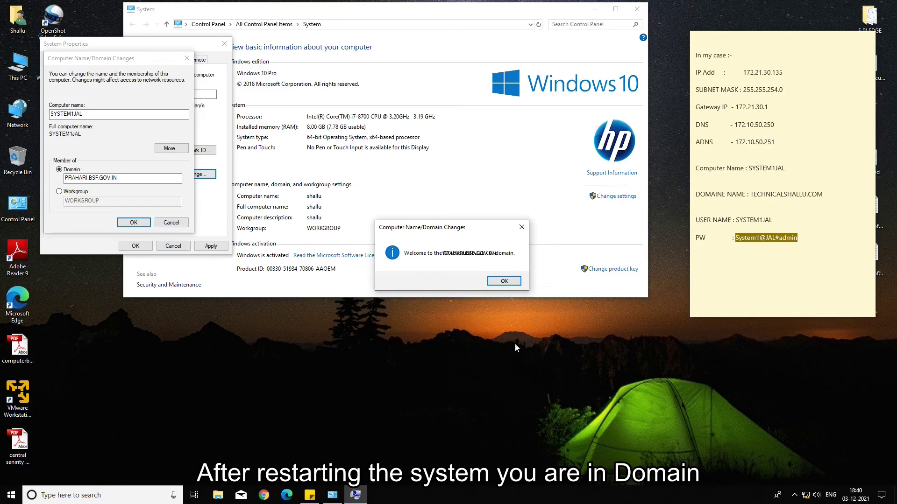
pyautogui.click(497, 282)
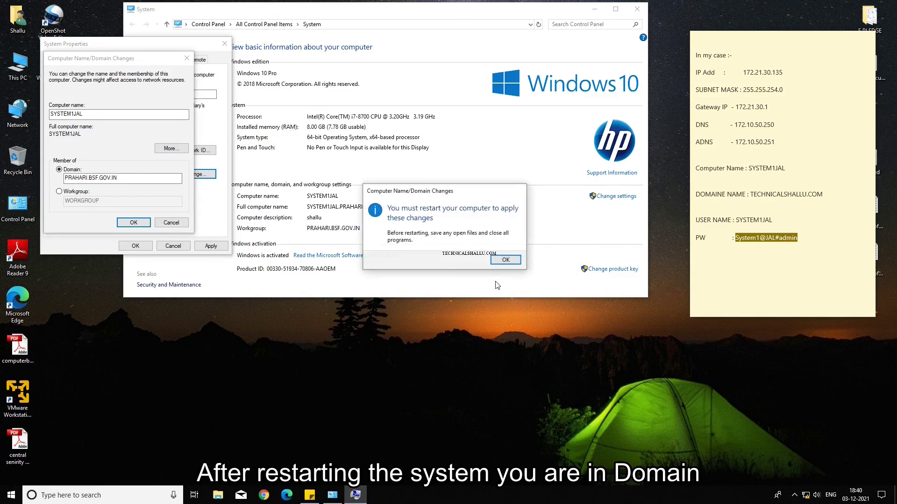